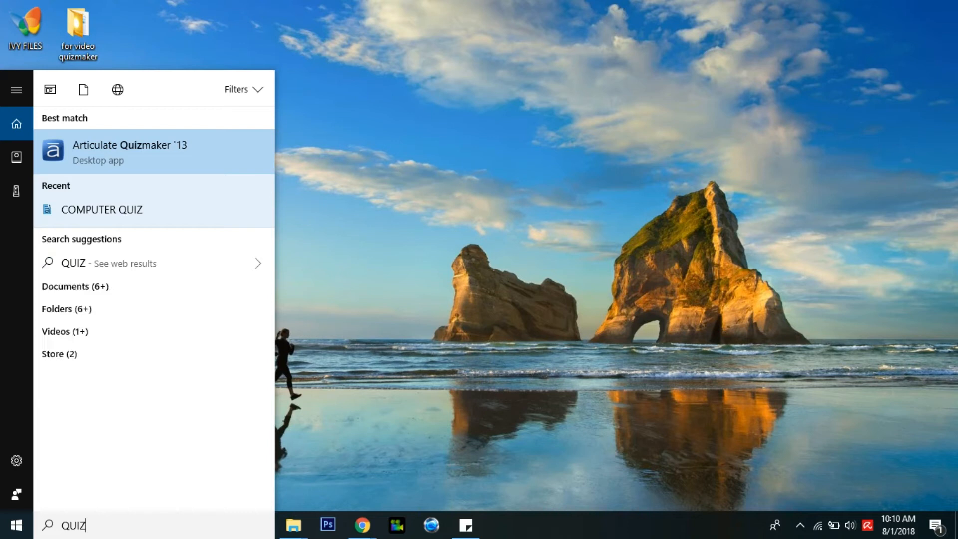
Step: Open Articulate Quizmaker '13 and create a new quiz
left_click(155, 152)
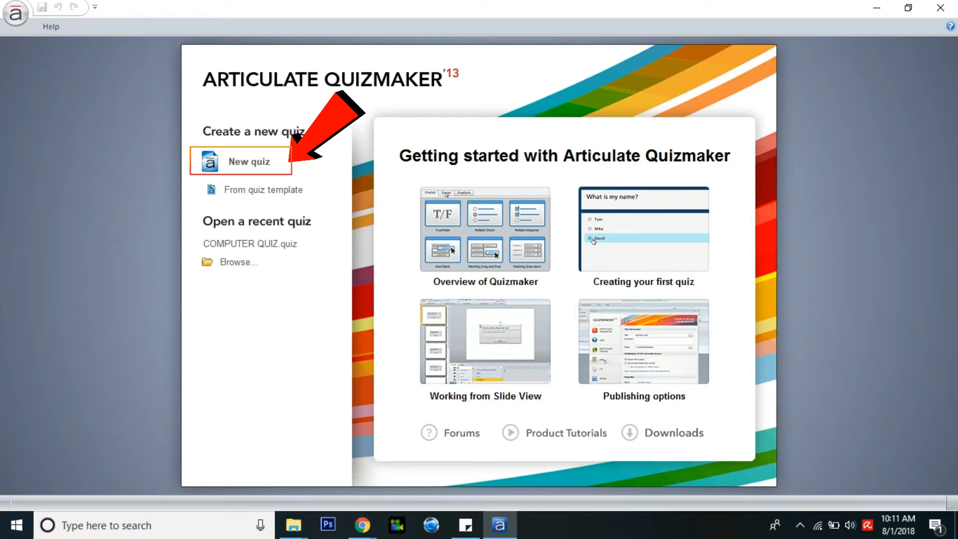
left_click(248, 161)
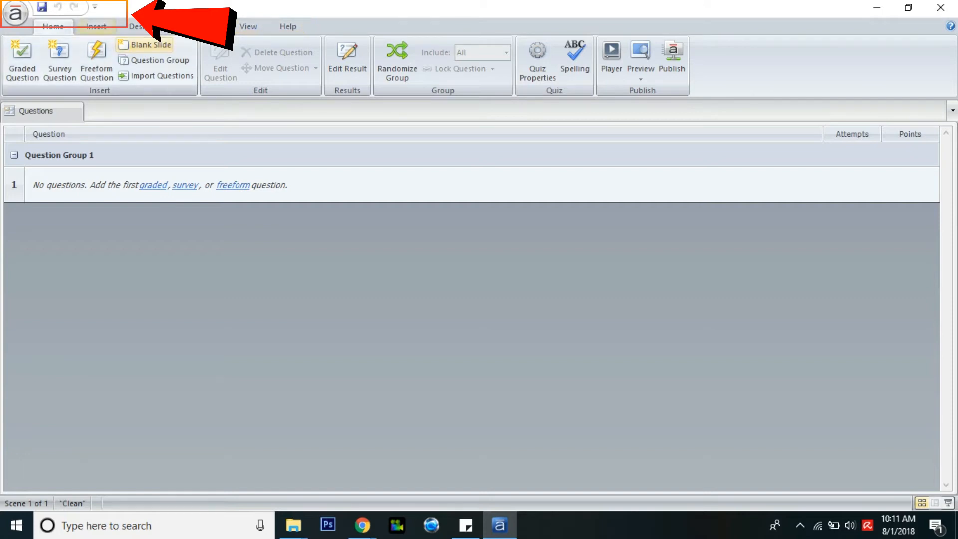
Step: Examine the available Home, Insert, Design and Animations commands for the new quiz
left_click(96, 27)
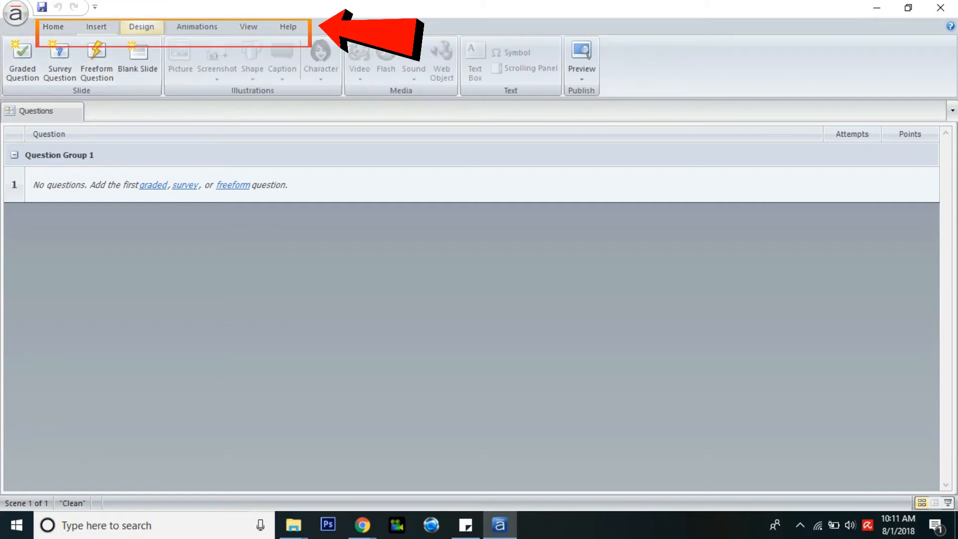
left_click(141, 27)
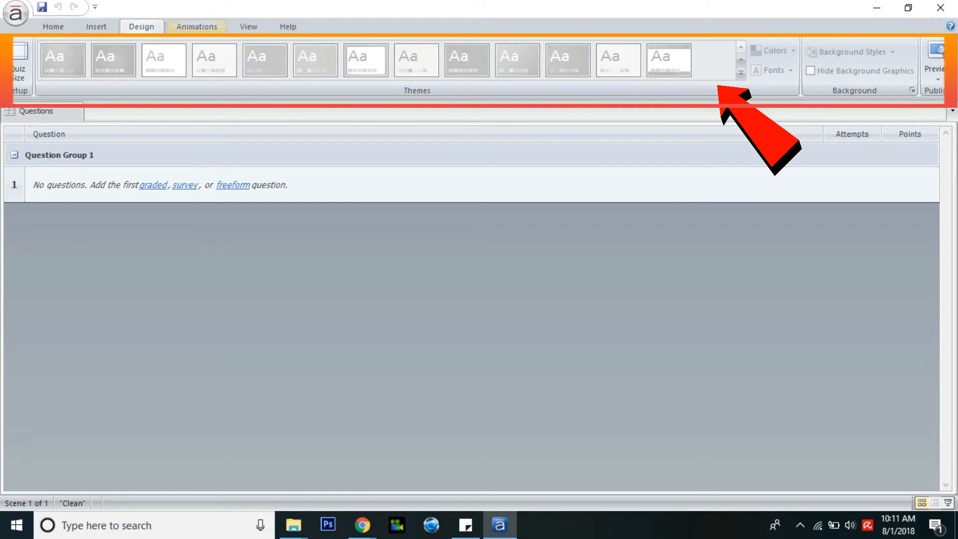
left_click(196, 27)
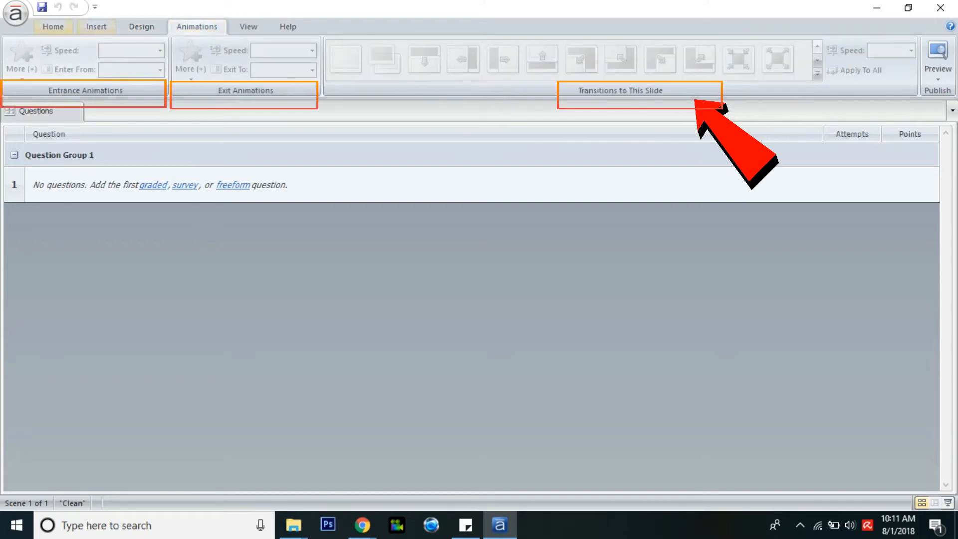
left_click(53, 27)
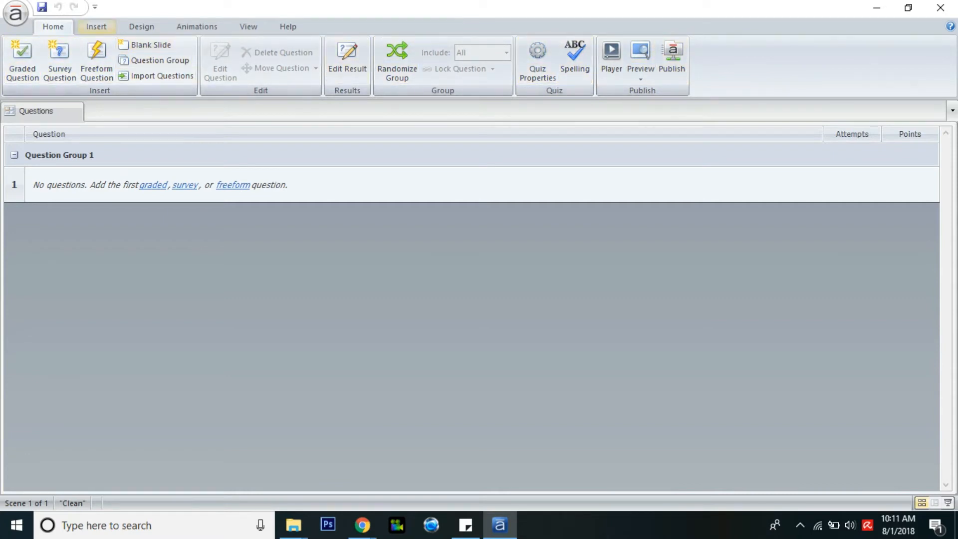
left_click(96, 27)
left_click(53, 27)
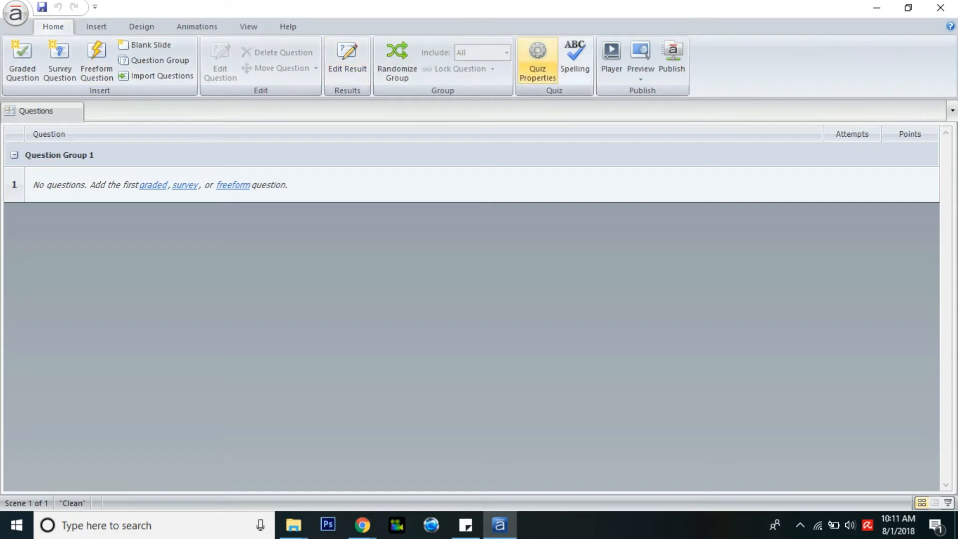
left_click(142, 27)
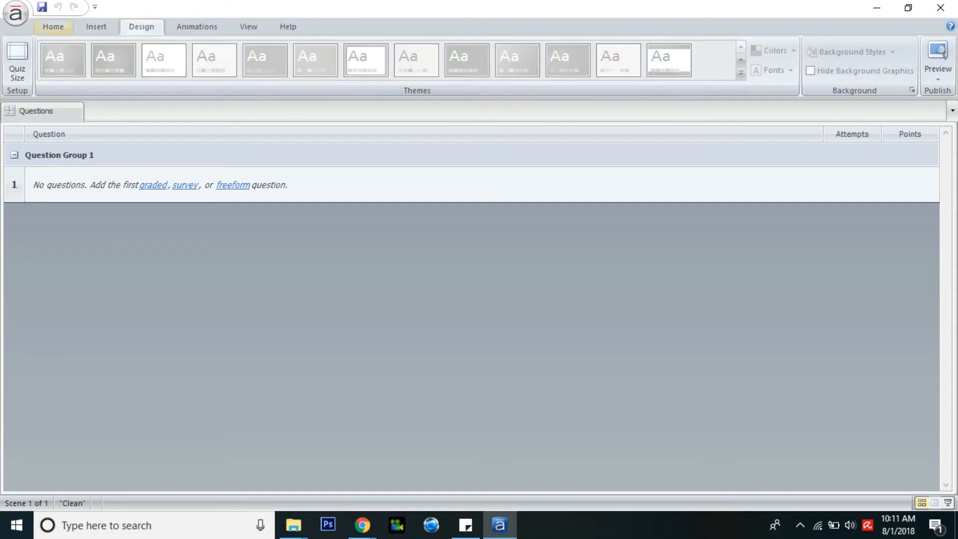
left_click(53, 26)
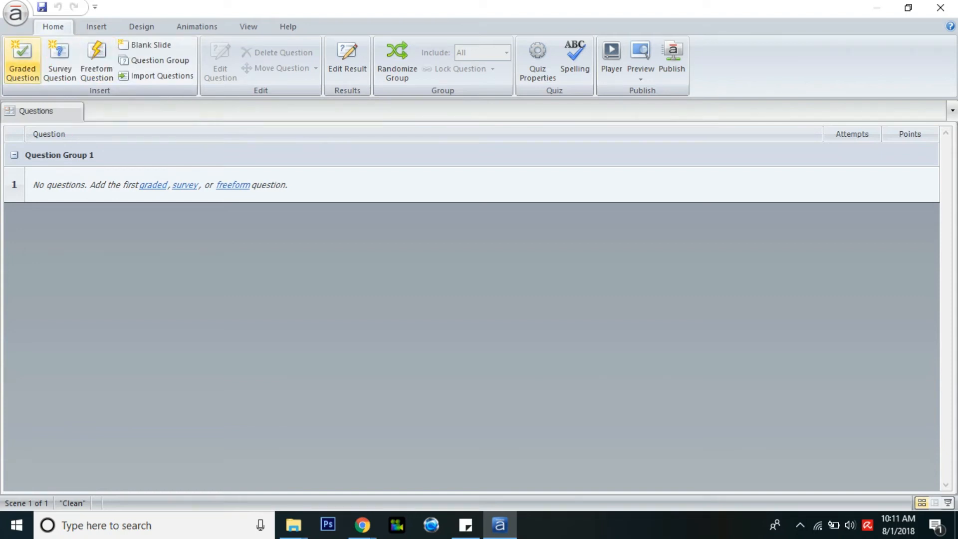
Step: Insert a graded Multiple Choice question reading "It is a peripheral device that is mainly used for typing text into your computer."
left_click(22, 60)
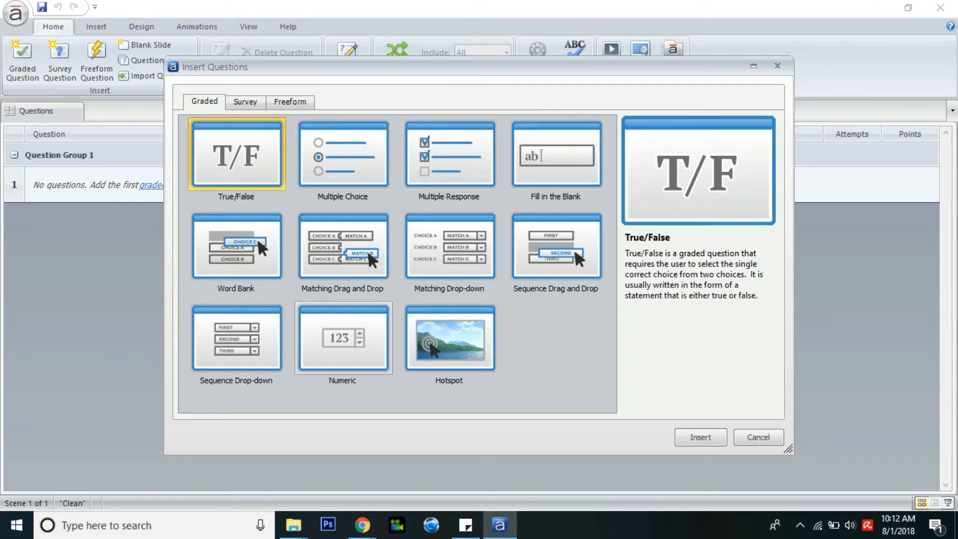
left_click(245, 102)
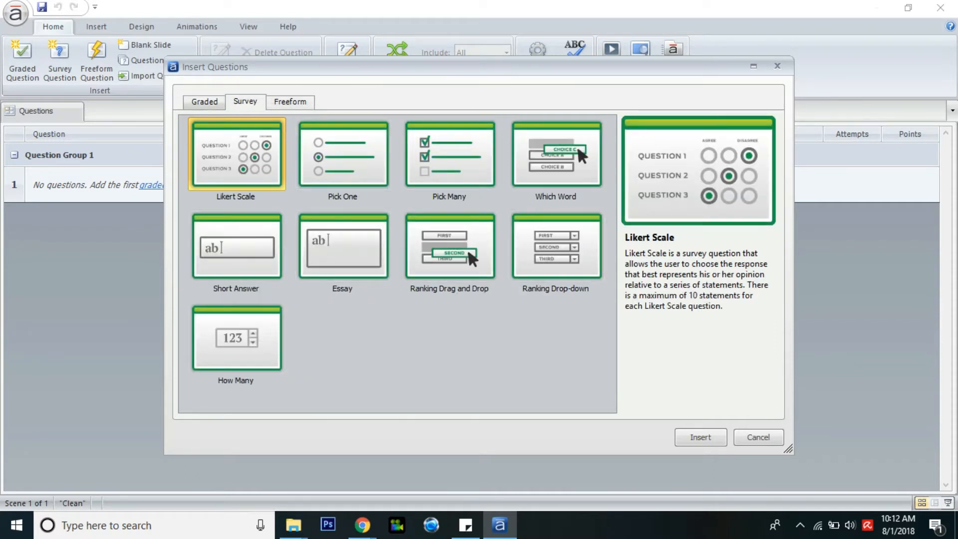
left_click(289, 102)
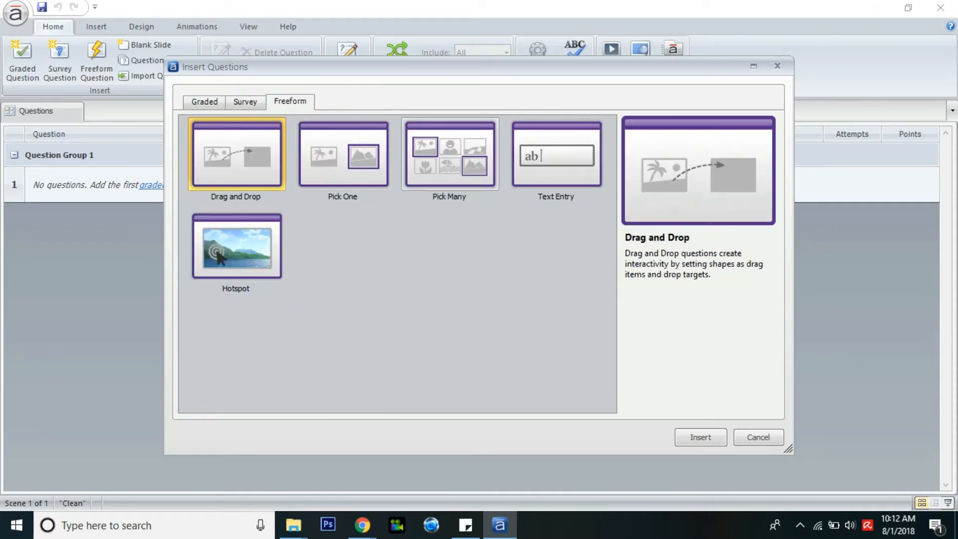
left_click(205, 101)
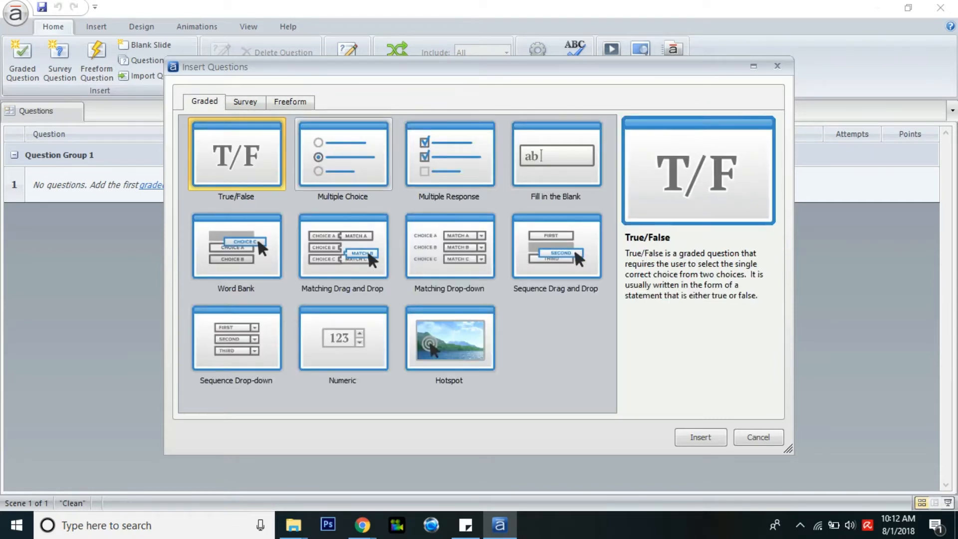
left_click(343, 154)
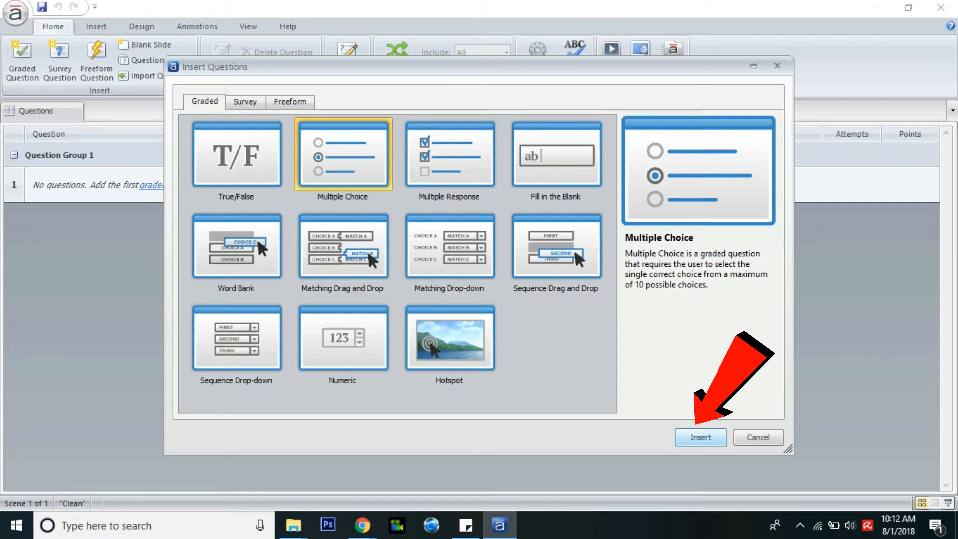
left_click(700, 437)
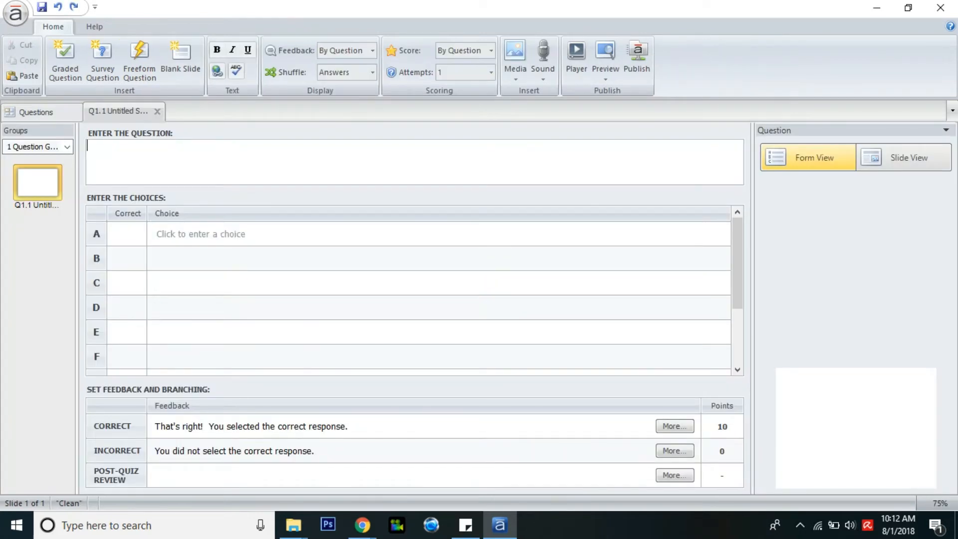
type("It is a peripheral device that is mainly used for typing text into your computer.")
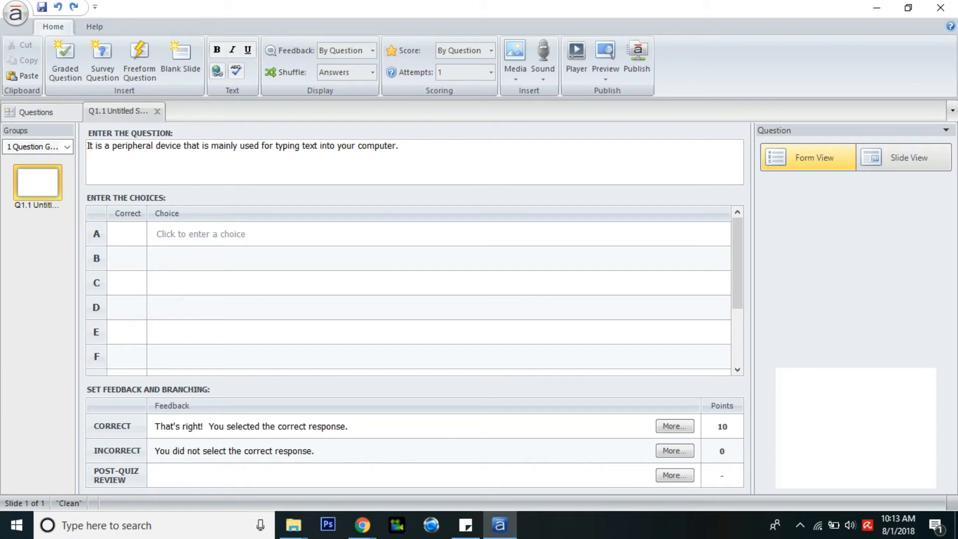
Step: Enter the choices Printer, Keyboard, Monitor and Speaker, and mark Keyboard as the correct answer
left_click(200, 234)
type("Printer")
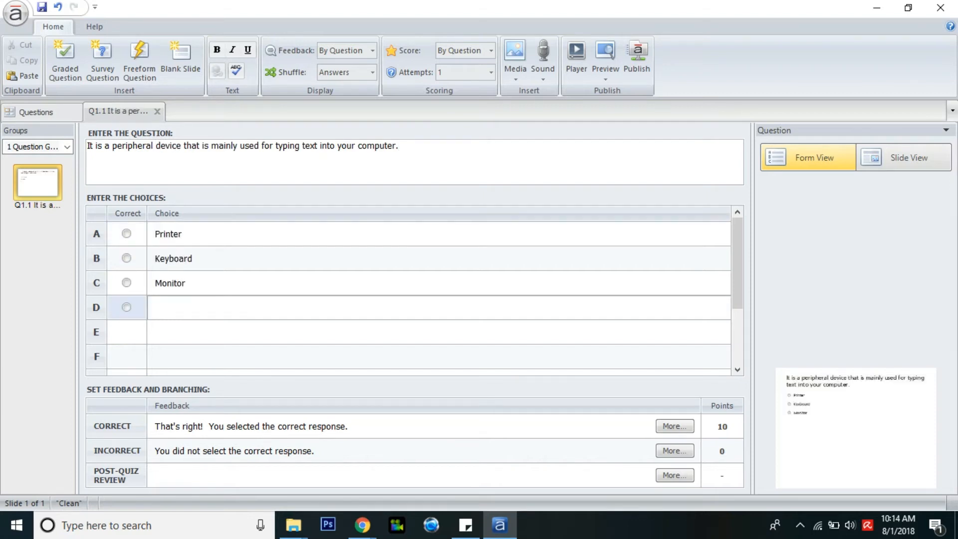
type("Speaker")
key("Return")
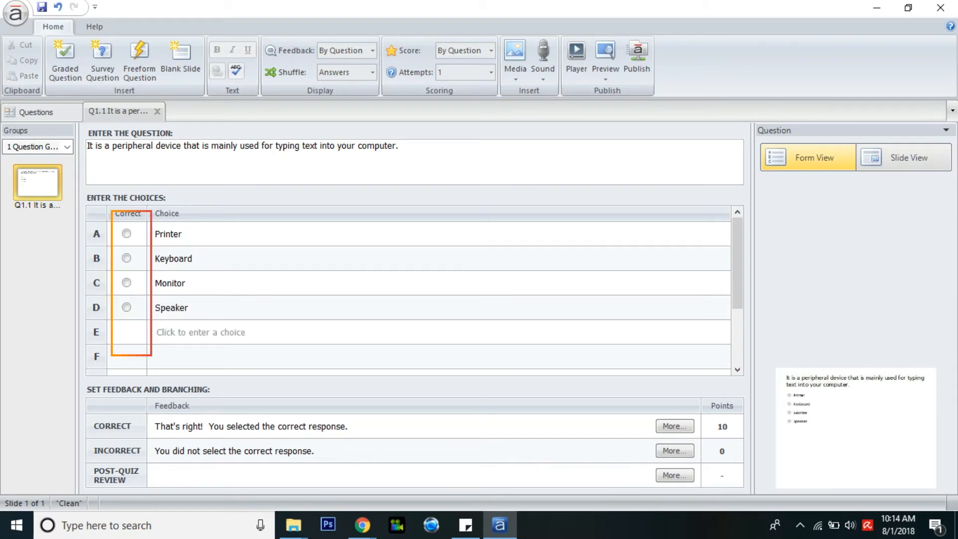
left_click(126, 257)
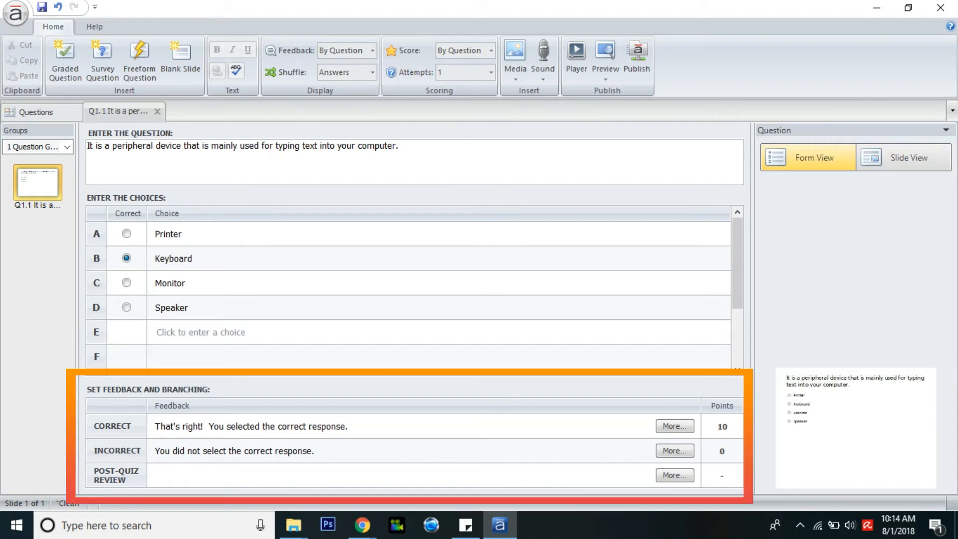
Step: Replace the correct-answer feedback text with "Excellent!. You are correct!"
left_click(674, 426)
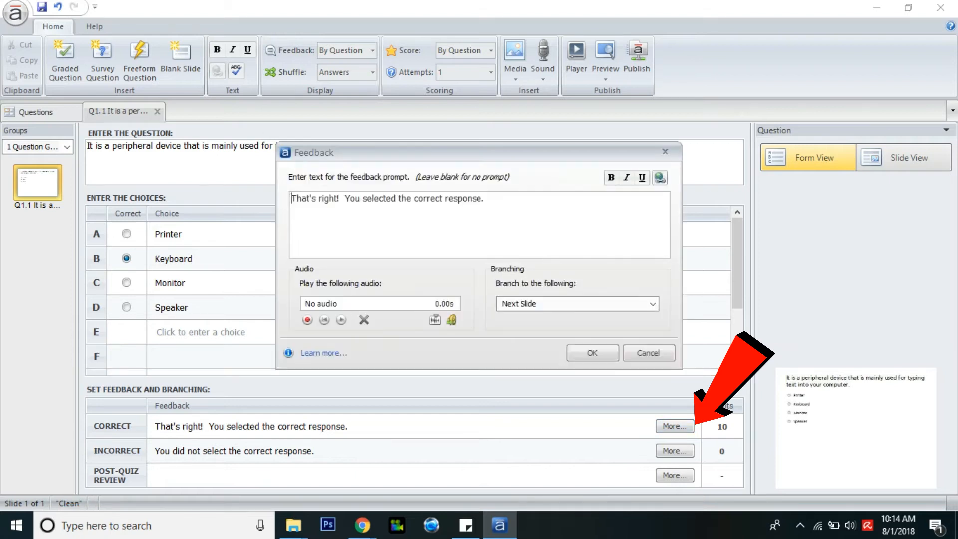
key("ctrl+a")
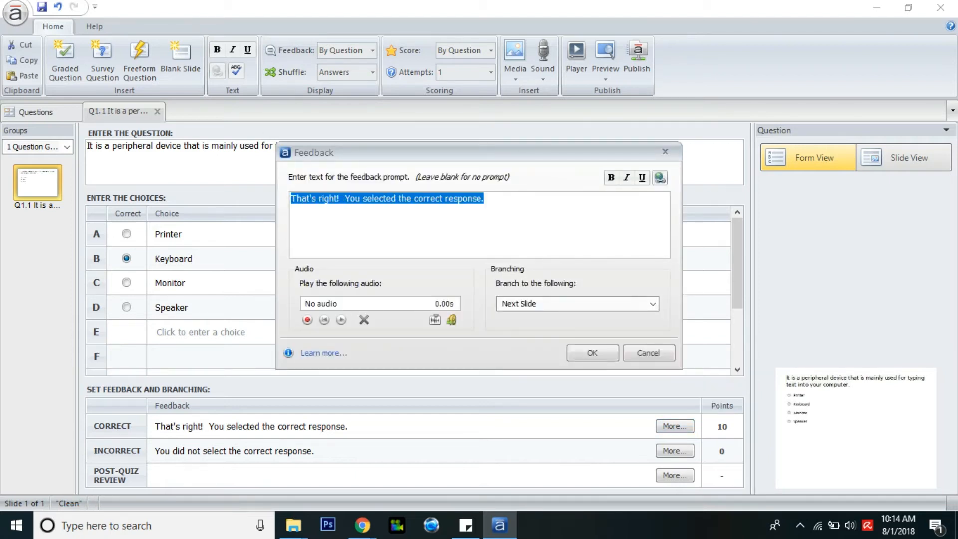
type("Excellent!. You are ")
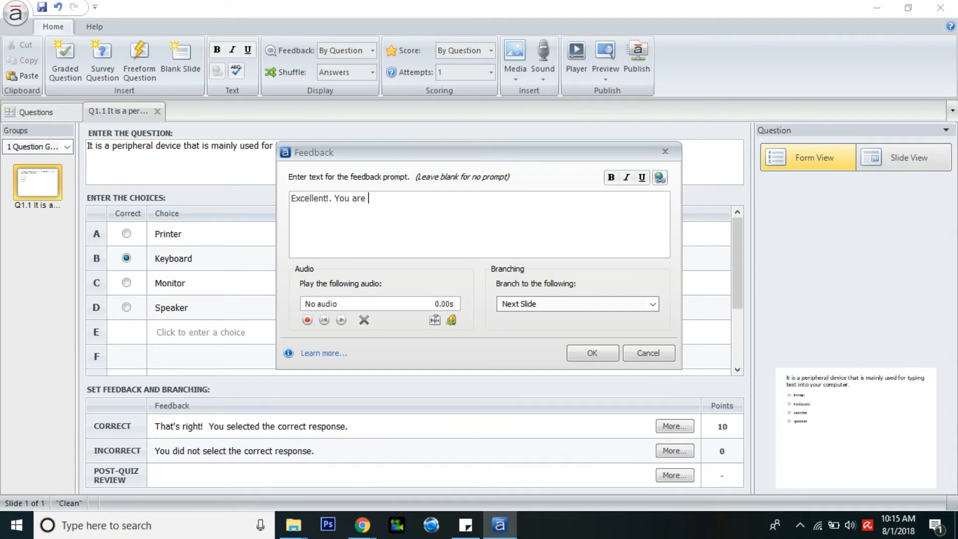
type("correct!")
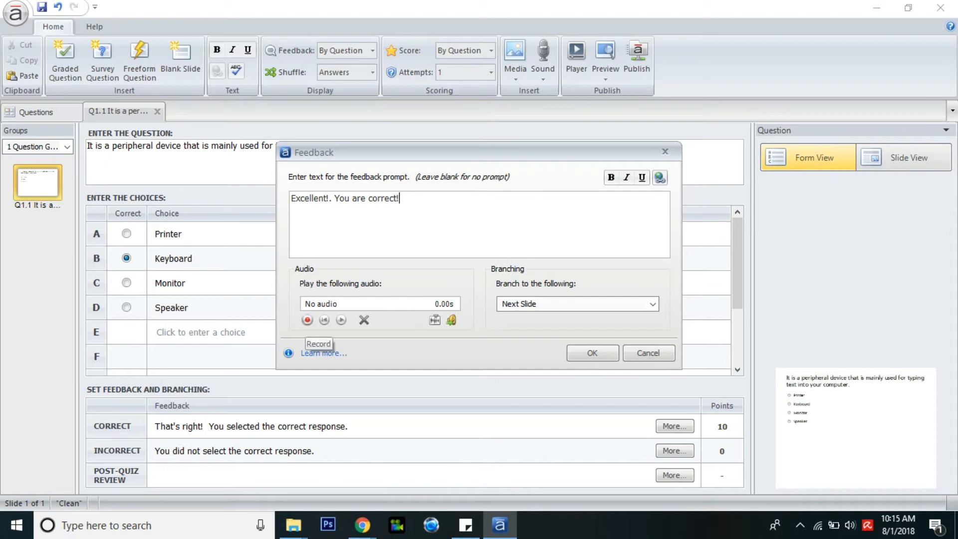
Step: Record an audio clip of about 4.5 seconds for the correct-answer feedback and play it back
left_click(307, 320)
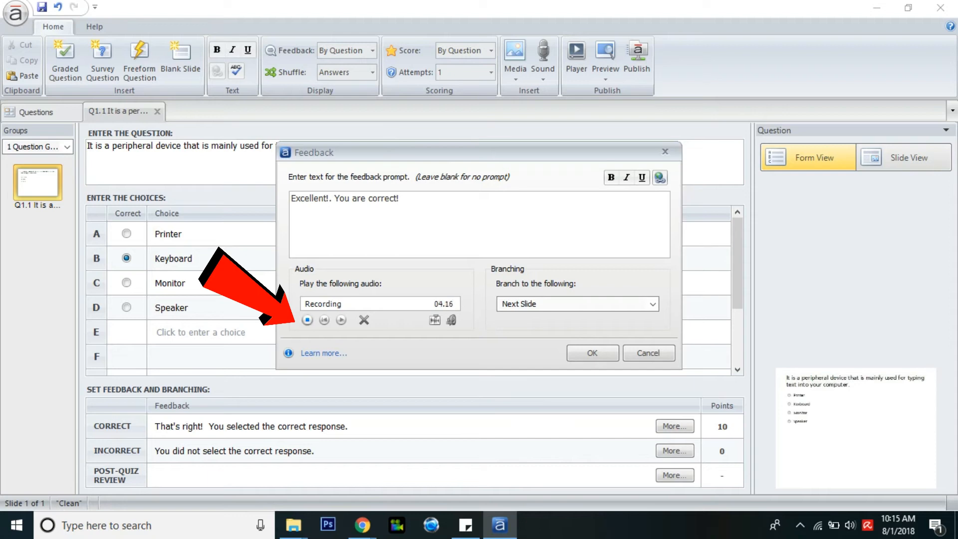
left_click(307, 320)
left_click(341, 319)
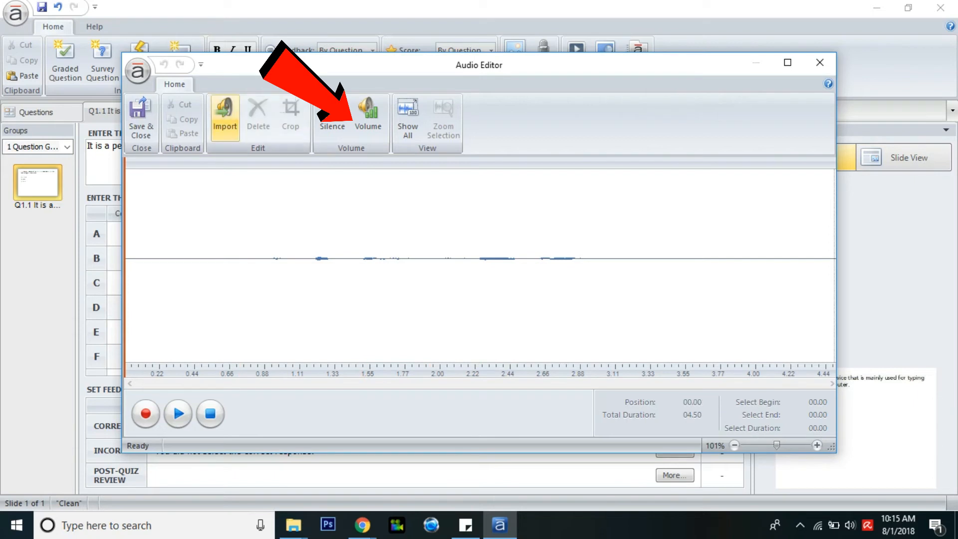
Step: Increase the recorded clip's volume by 99% in the Audio Editor
left_click(368, 114)
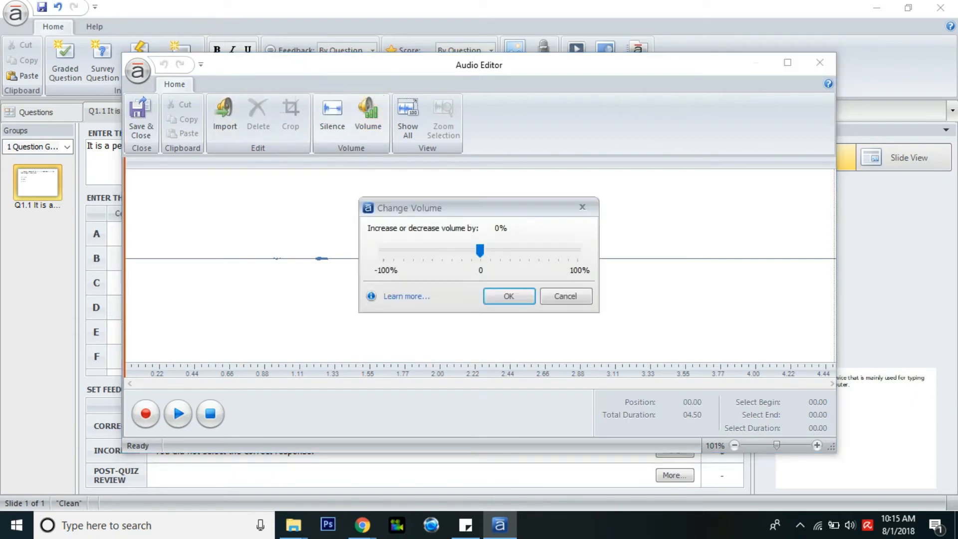
left_click_drag(480, 250, 576, 250)
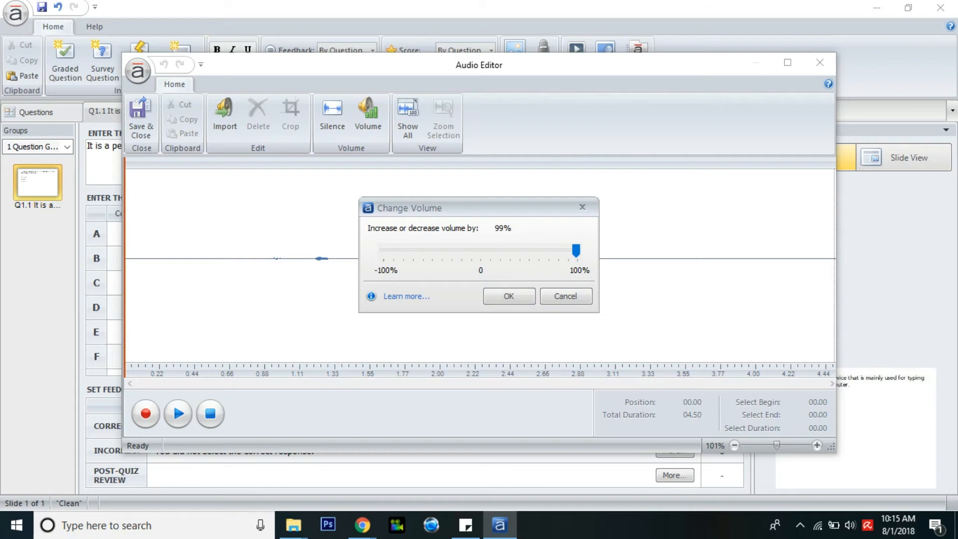
left_click(509, 297)
Step: Crop the recording to the range from about 0.65 to 3.02 seconds and boost its volume once more
mouse_move(227, 260)
left_mouse_down()
mouse_move(653, 260)
mouse_move(601, 259)
left_mouse_up()
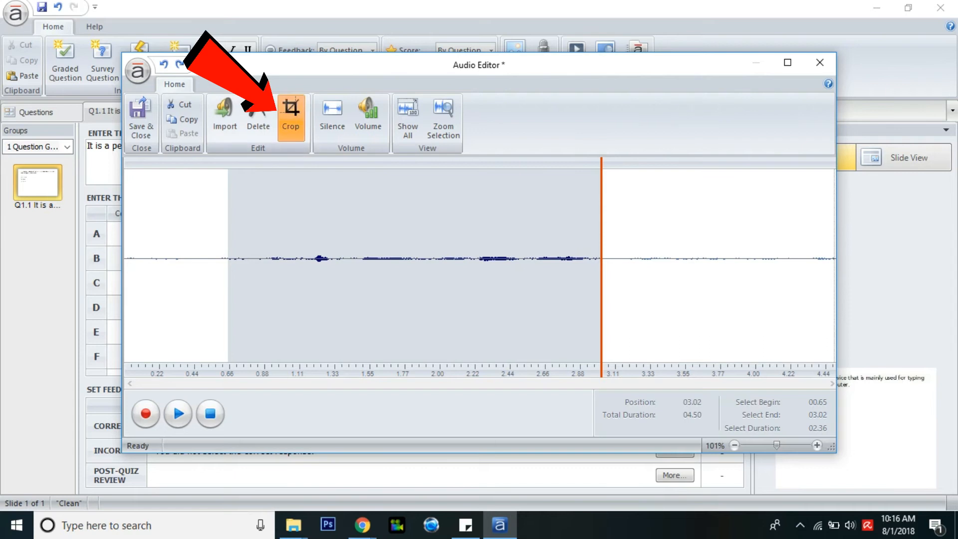
left_click(290, 117)
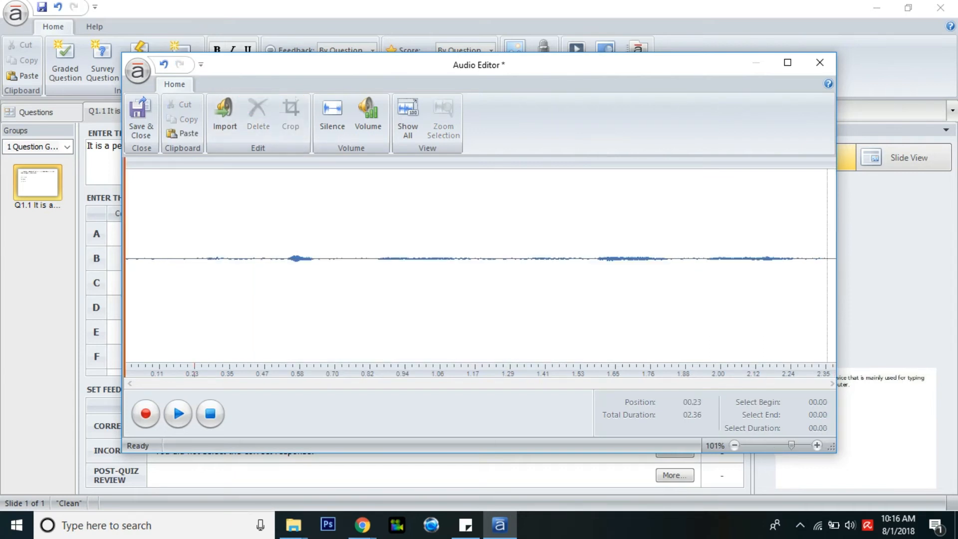
left_click(367, 115)
left_click_drag(479, 251, 578, 250)
left_click(491, 296)
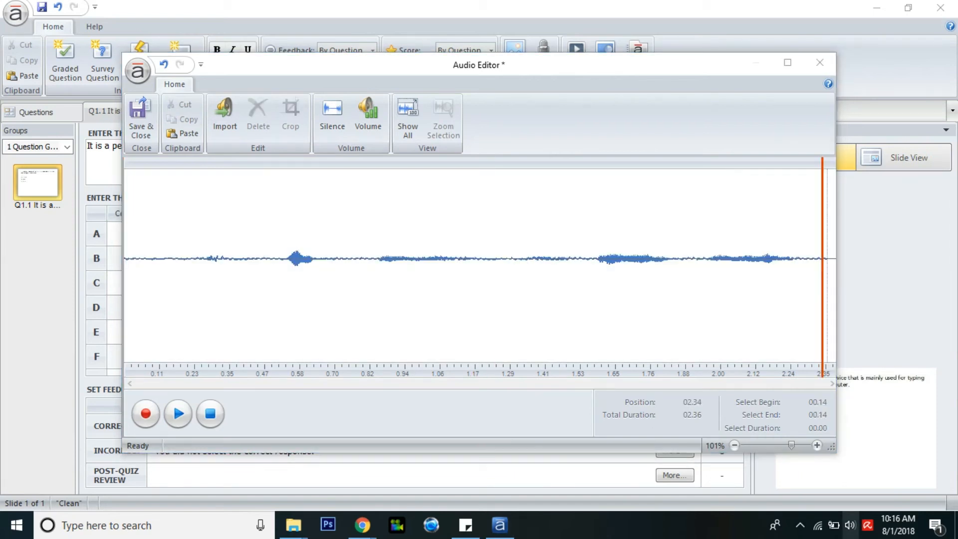
Step: Check the speaker volume, play back the edited recording, and save it to the correct-answer feedback
left_click(850, 524)
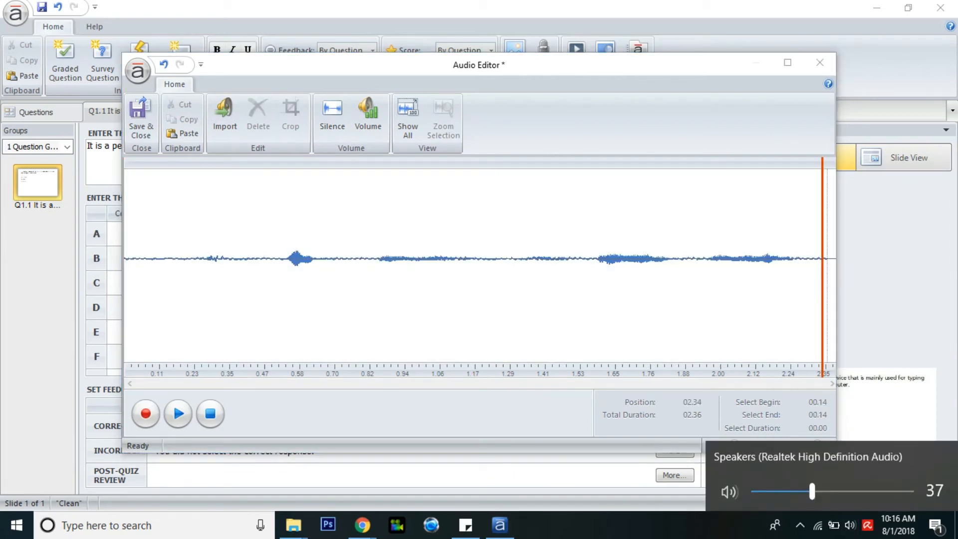
left_click(178, 418)
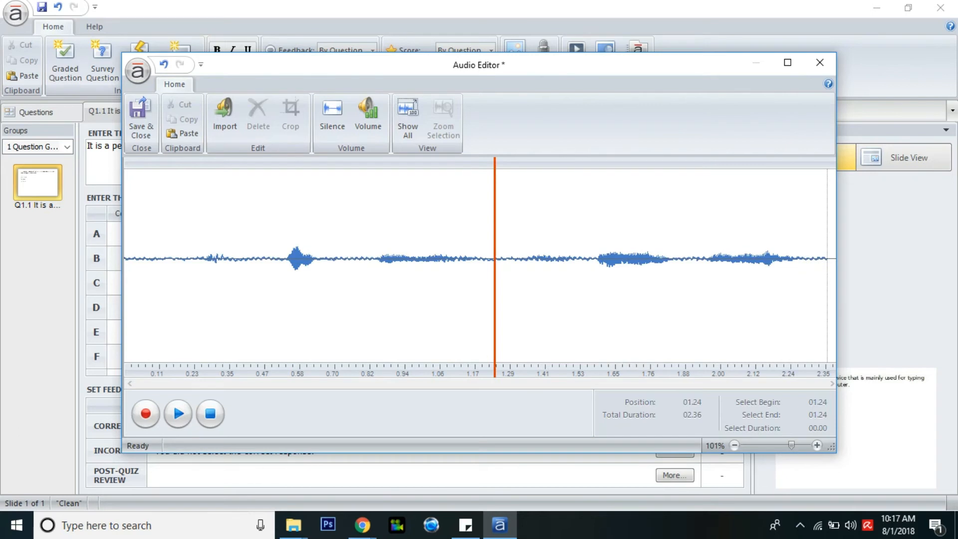
left_click(373, 269)
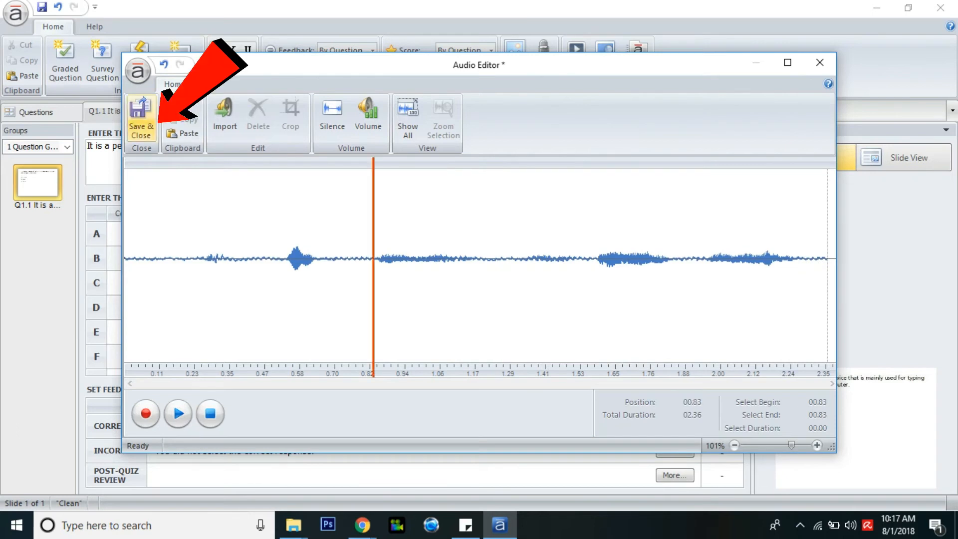
left_click(141, 117)
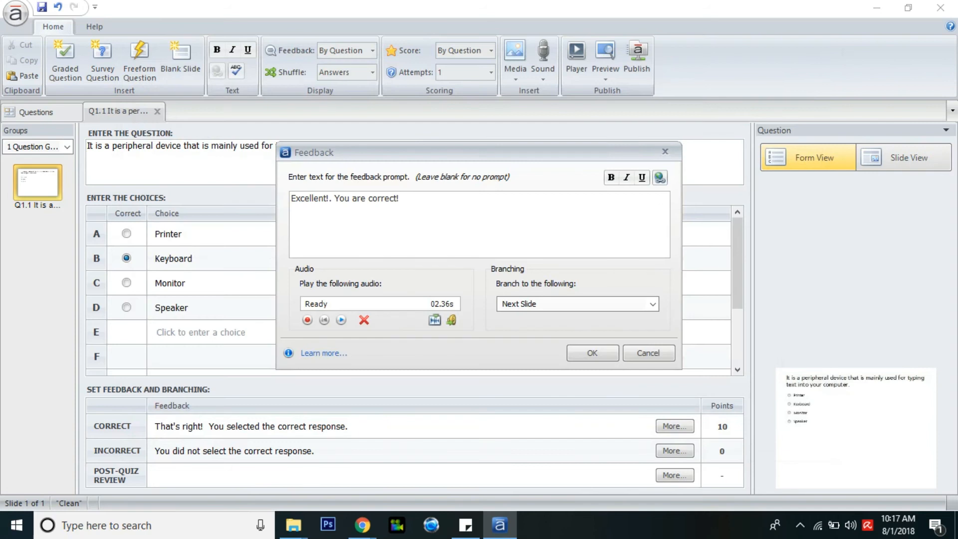
left_click(451, 320)
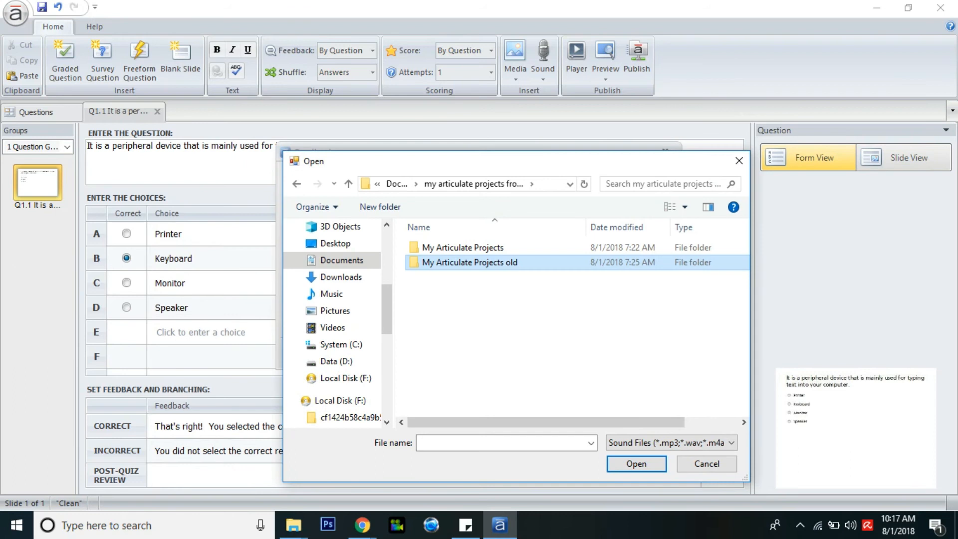
double_click(465, 262)
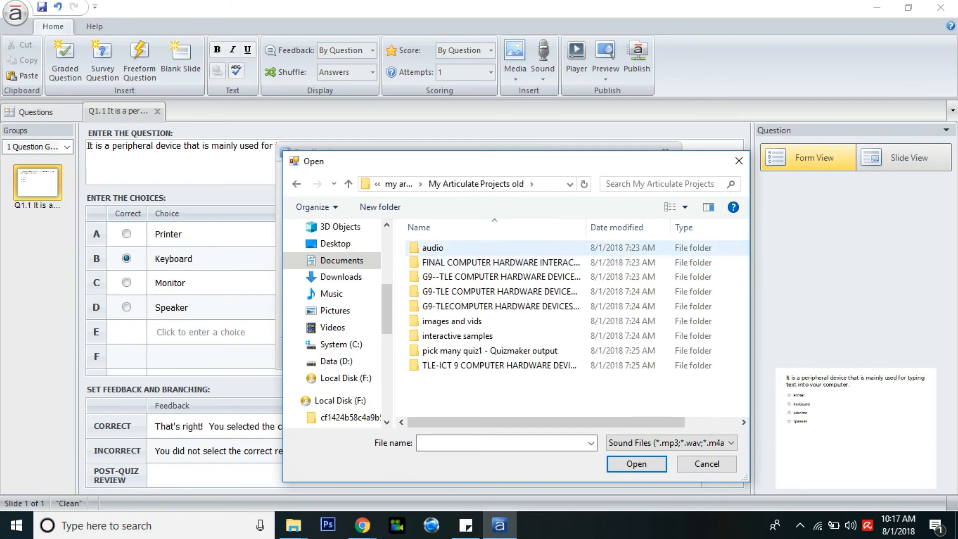
double_click(439, 247)
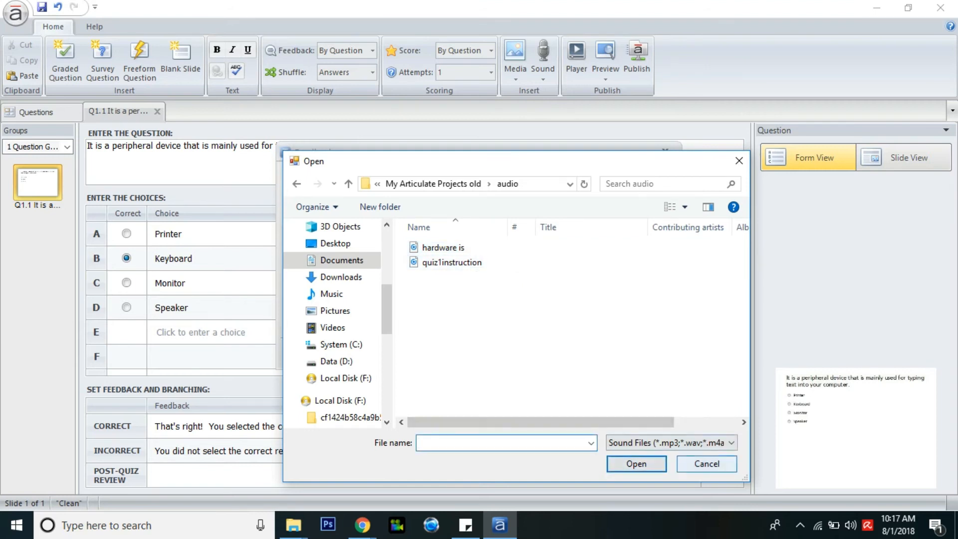
left_click(706, 464)
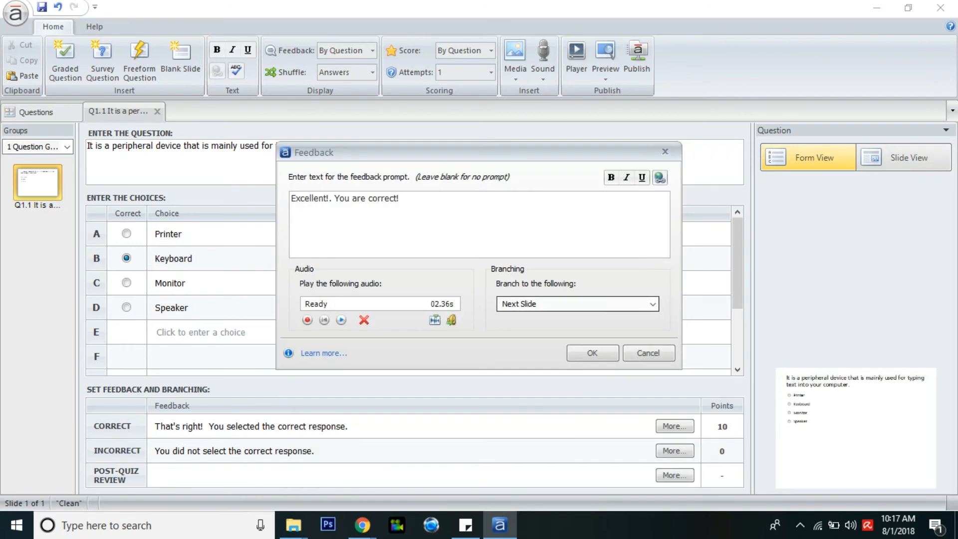
Step: Switch the correct-answer branching to Finish Quiz and back to Next Slide, and accept the feedback settings
left_click(574, 304)
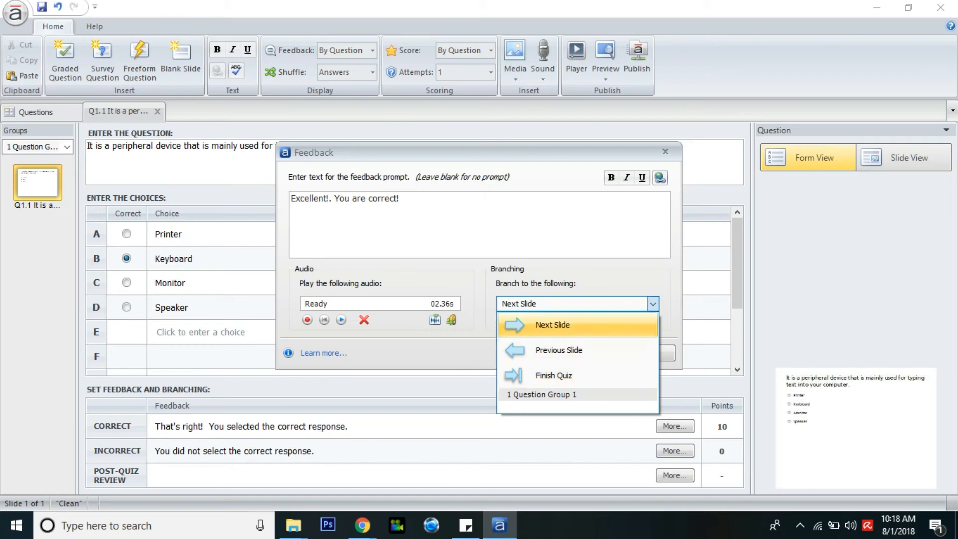
left_click(553, 376)
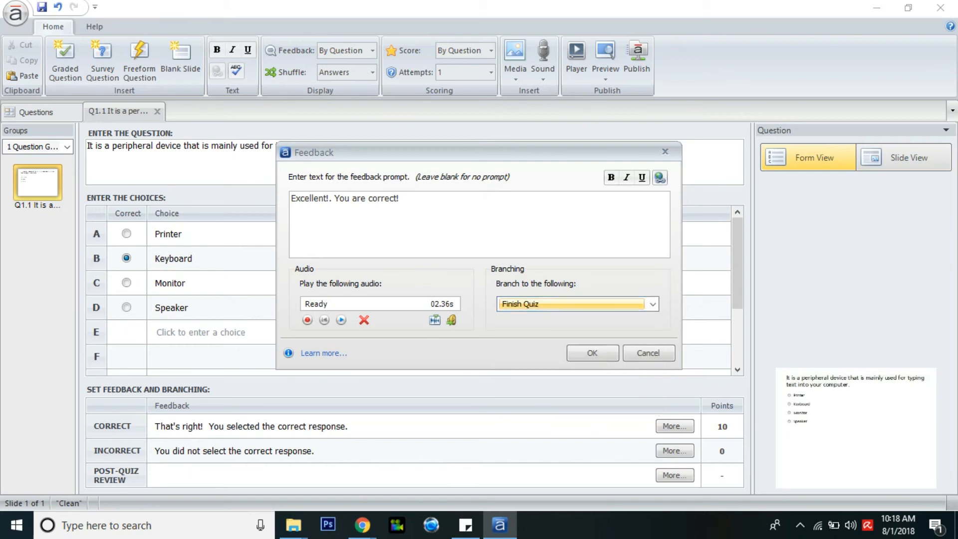
scroll(573, 304, "up", 2)
key("Return")
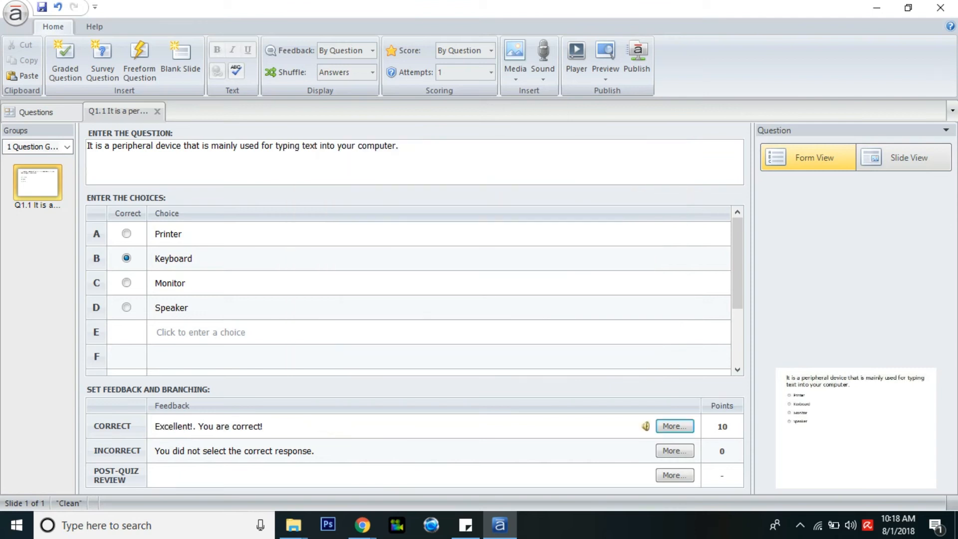
Step: Replace the incorrect-answer feedback text with "Better luck next time."
left_click(319, 451)
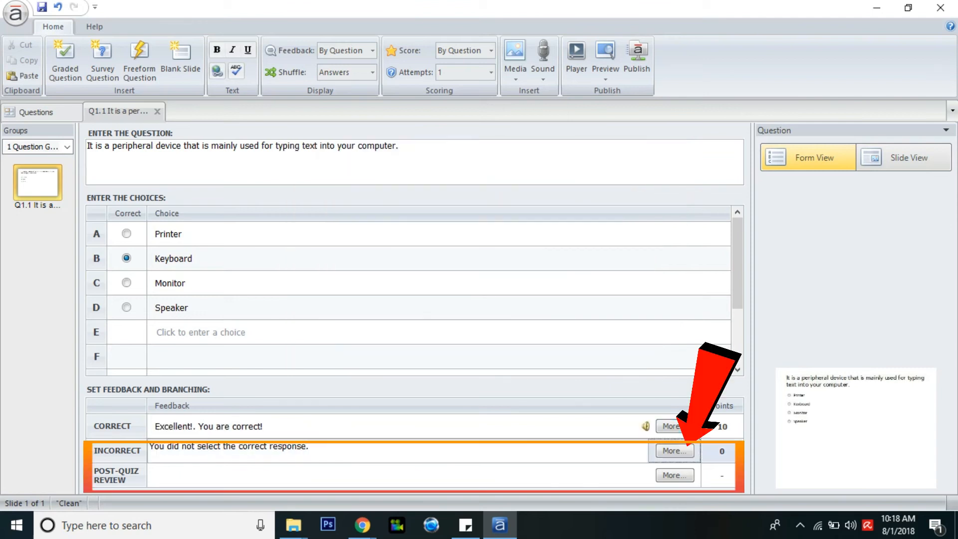
left_click(674, 451)
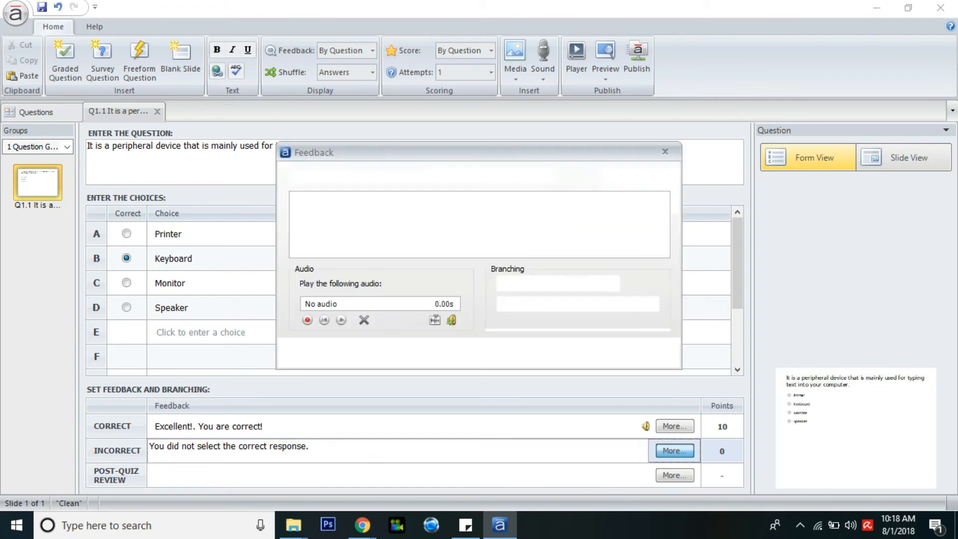
key("ctrl+a")
type("Better luck next time.")
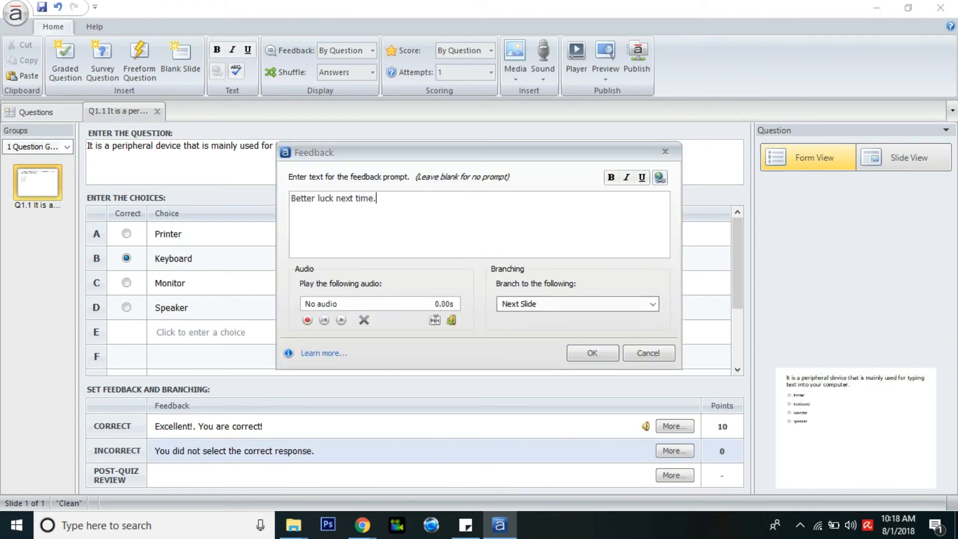
Step: Record an audio clip of about 4 seconds for the incorrect-answer feedback, play it back, and accept the feedback
left_click(307, 320)
left_click(306, 319)
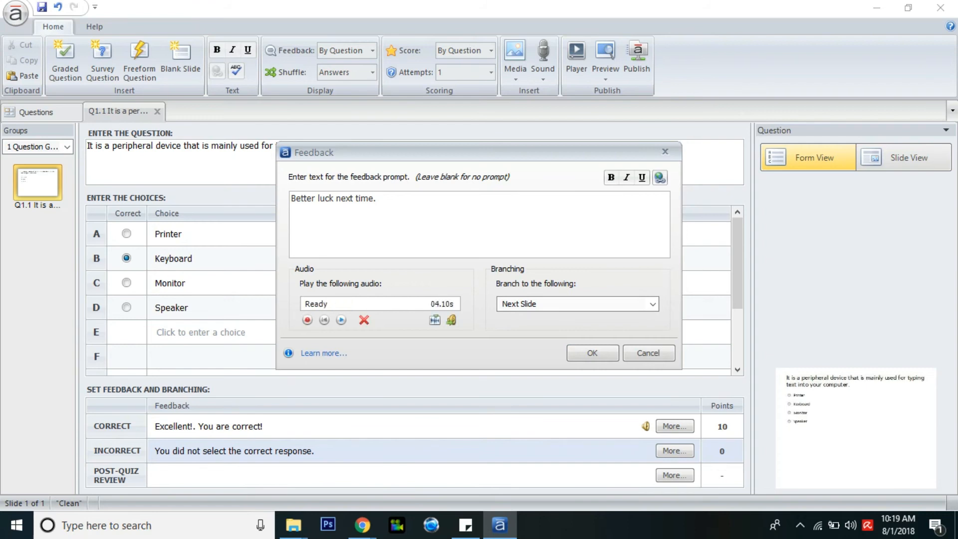
left_click(341, 320)
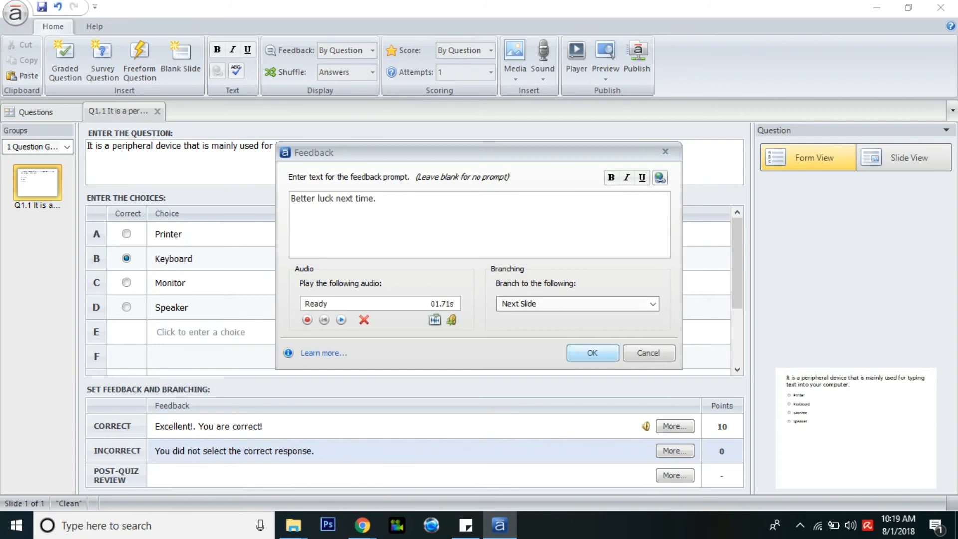
key("Return")
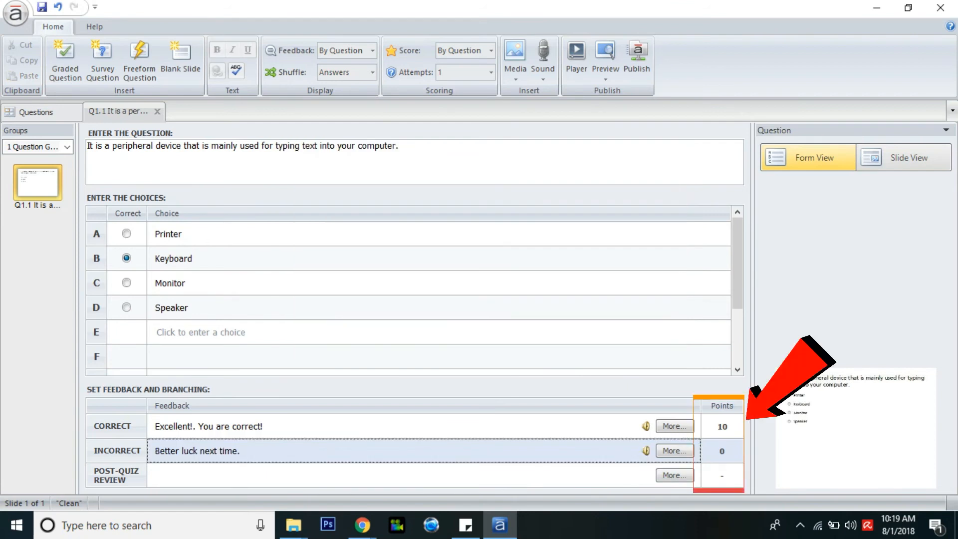
Step: Set the points for the correct answer to 2
left_click(725, 428)
type("2")
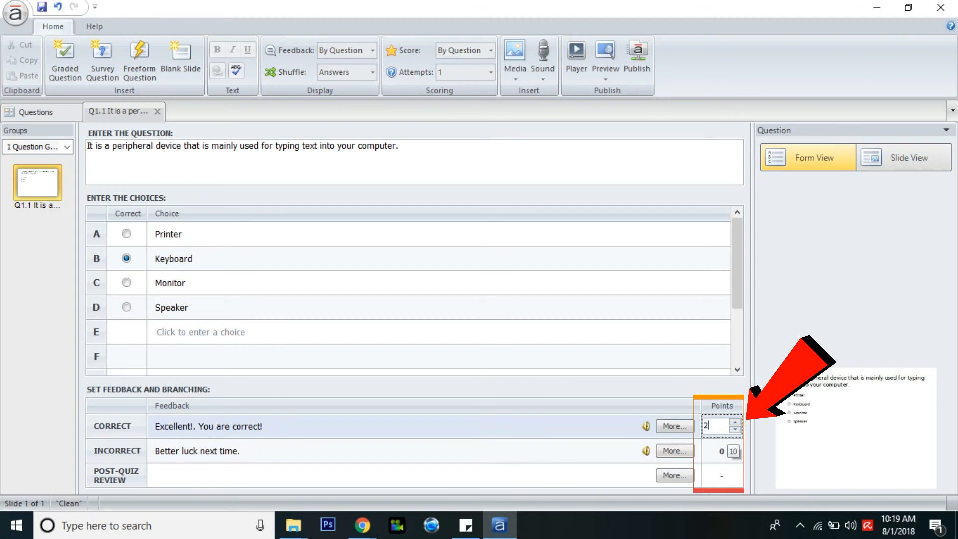
key("Tab")
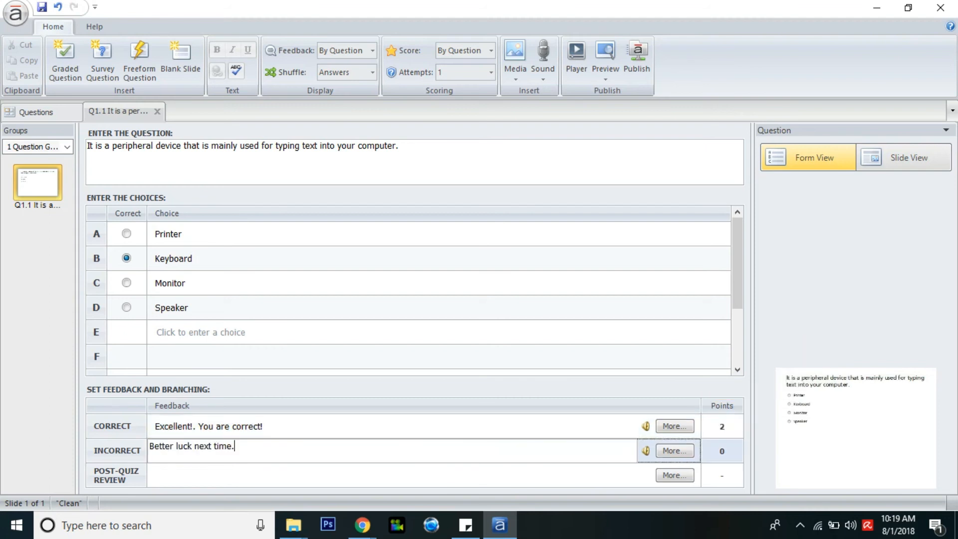
Step: Check the question's feedback, shuffle and score options, and set its number of attempts to 2
left_click(349, 474)
left_click(372, 51)
left_click(341, 88)
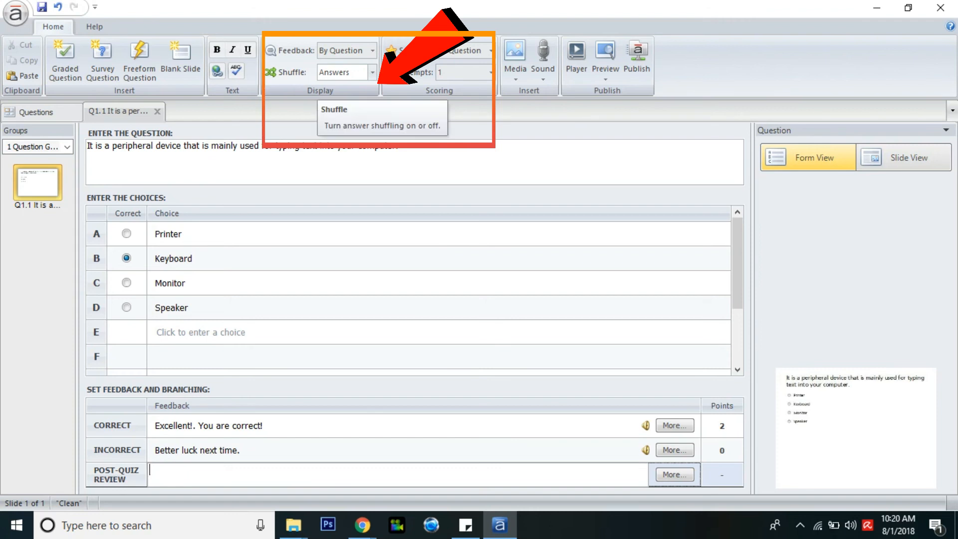
left_click(372, 73)
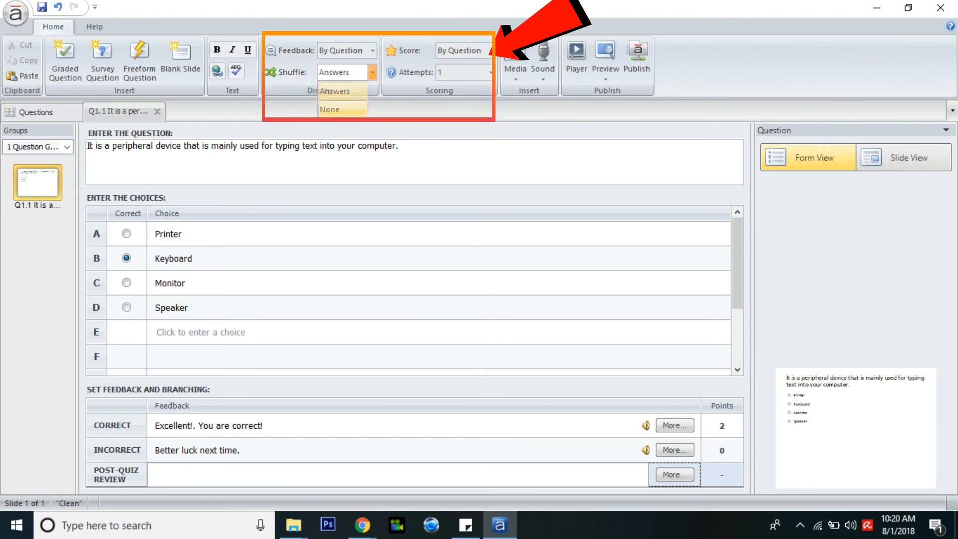
left_click(491, 50)
left_click(490, 52)
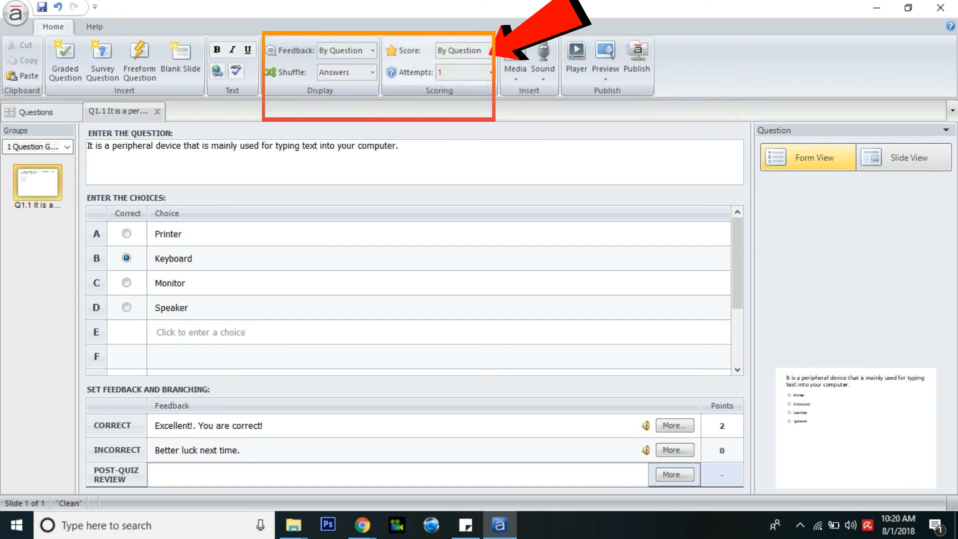
left_click(491, 73)
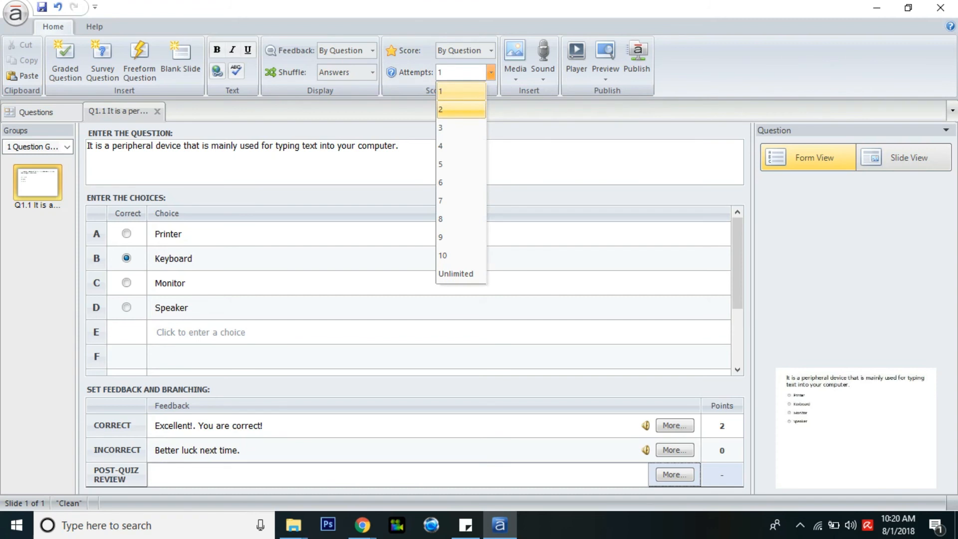
left_click(491, 73)
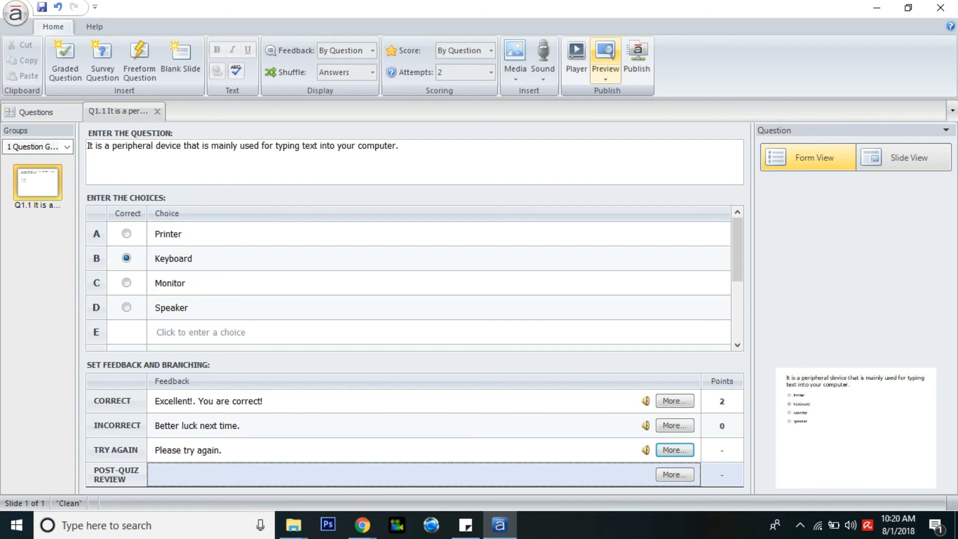
Step: Preview the question by submitting the wrong answer Speaker, retrying with Keyboard, and continuing past the feedback
left_click(605, 56)
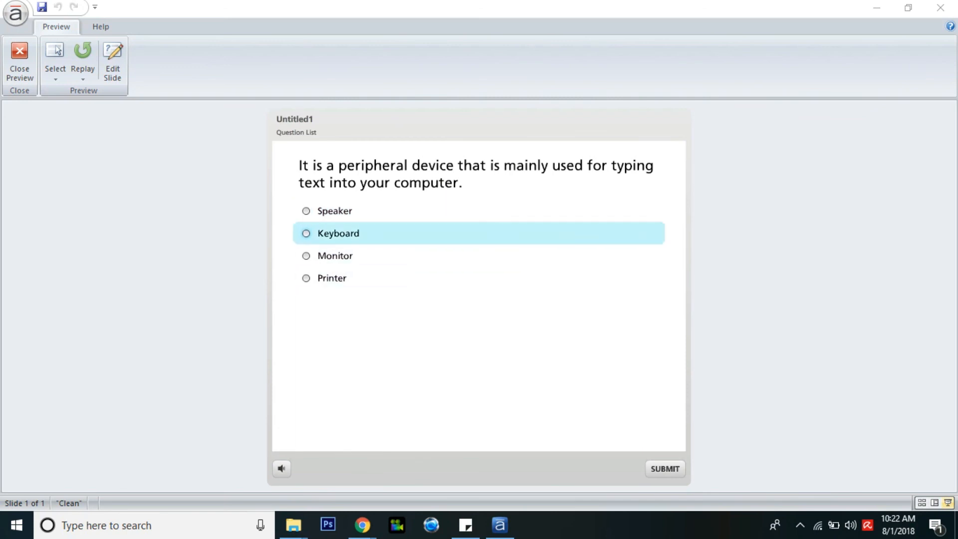
left_click(306, 211)
left_click(665, 468)
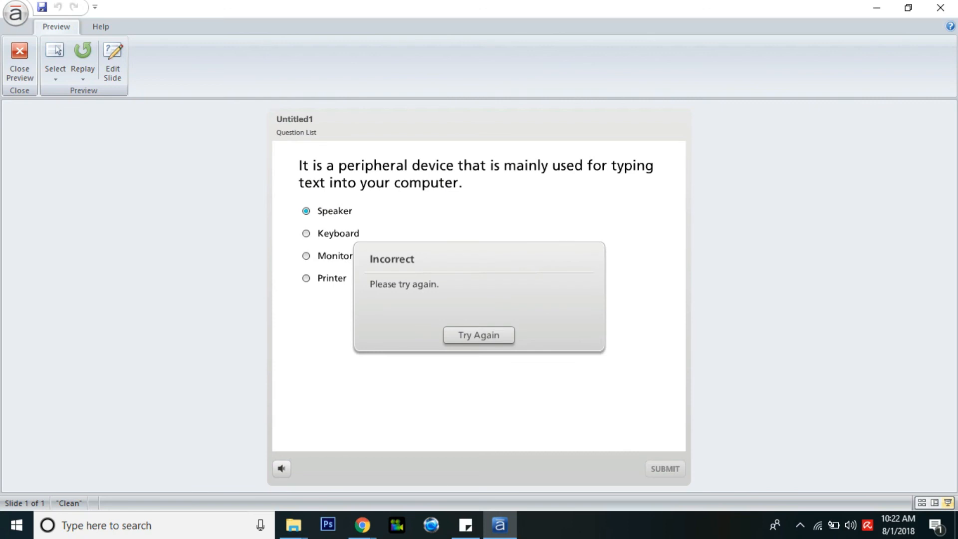
left_click(479, 335)
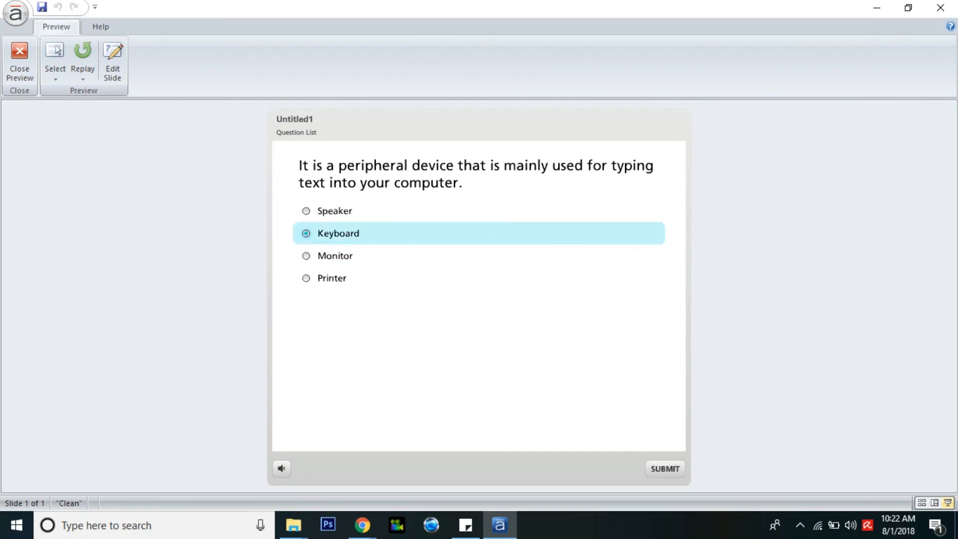
left_click(665, 469)
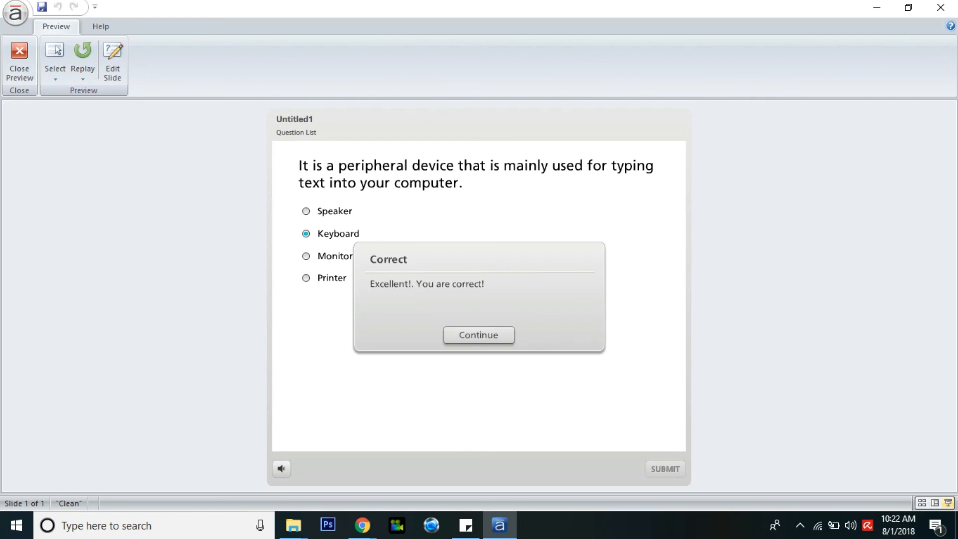
left_click(479, 334)
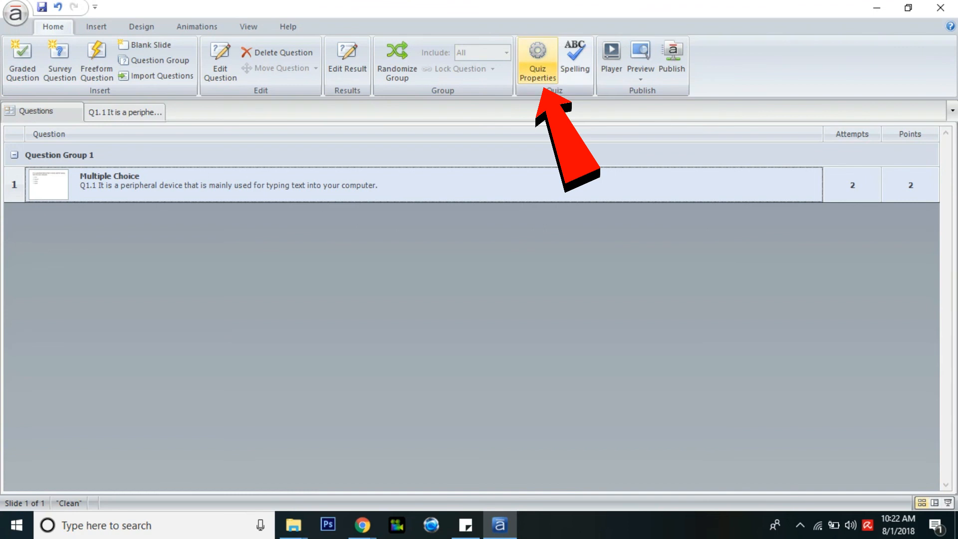
Step: Lower the quiz's passing score in the quiz properties
left_click(537, 60)
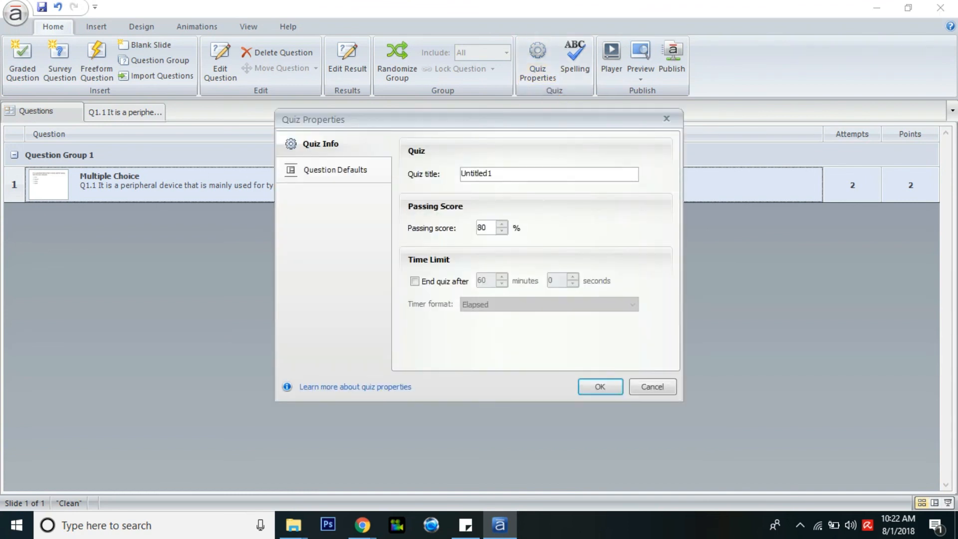
left_click(501, 230)
left_click(501, 230)
left_click(501, 231)
left_click(501, 230)
left_click(501, 230)
left_click(501, 230)
left_click(502, 224)
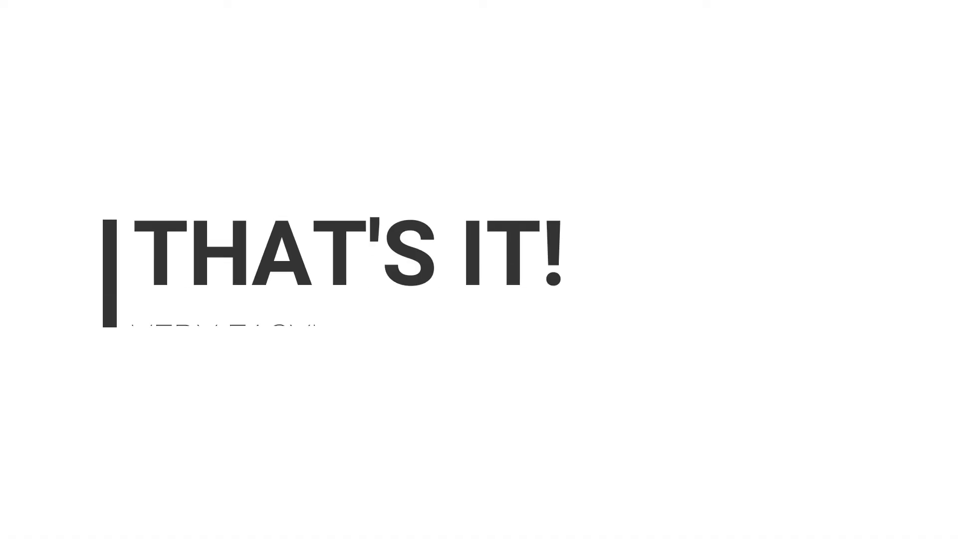